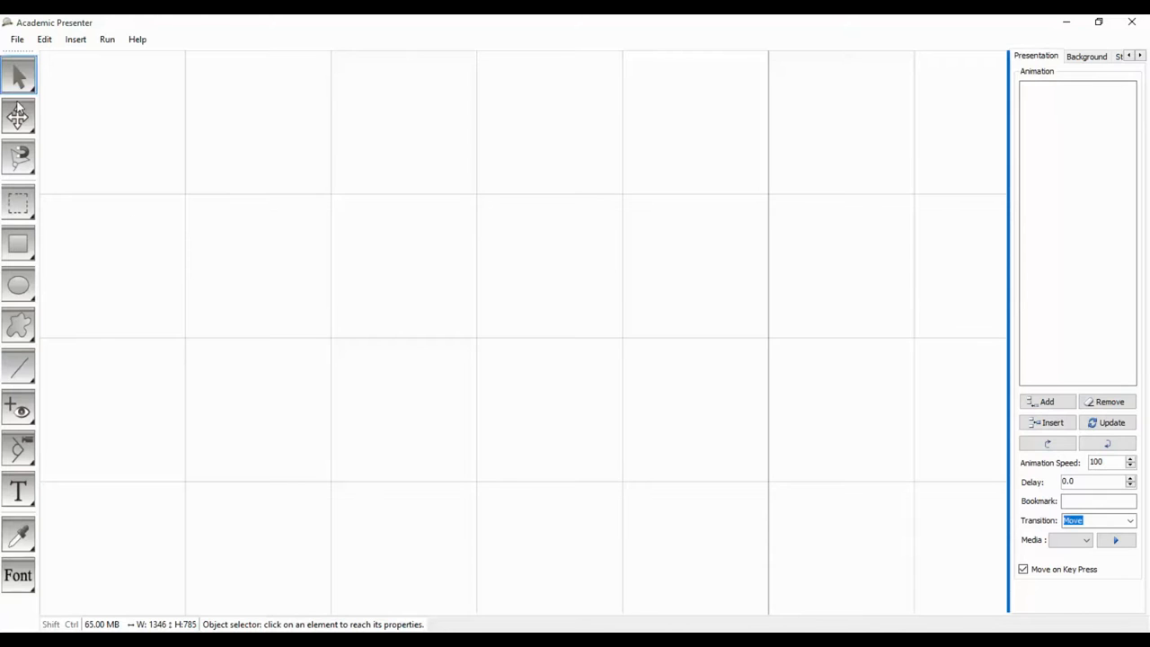
Browse the Insert menu and then the File menu without choosing anything
{"action": "left_click", "coordinate": [74, 40]}
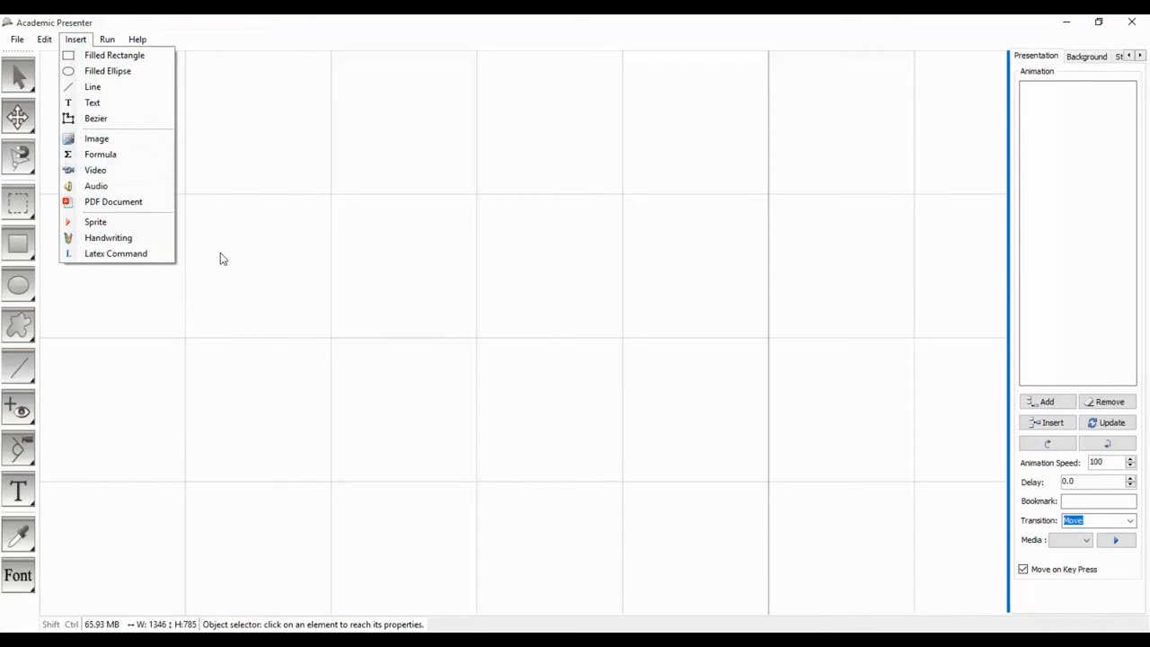
{"action": "left_click", "coordinate": [238, 234]}
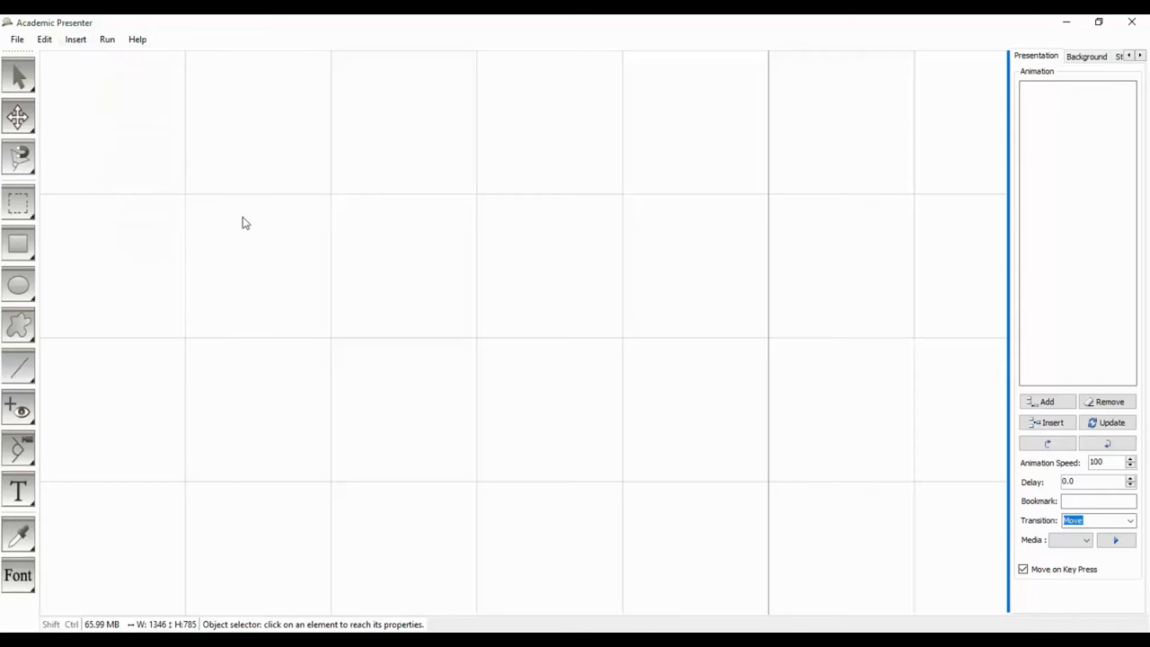
{"action": "left_click", "coordinate": [17, 39]}
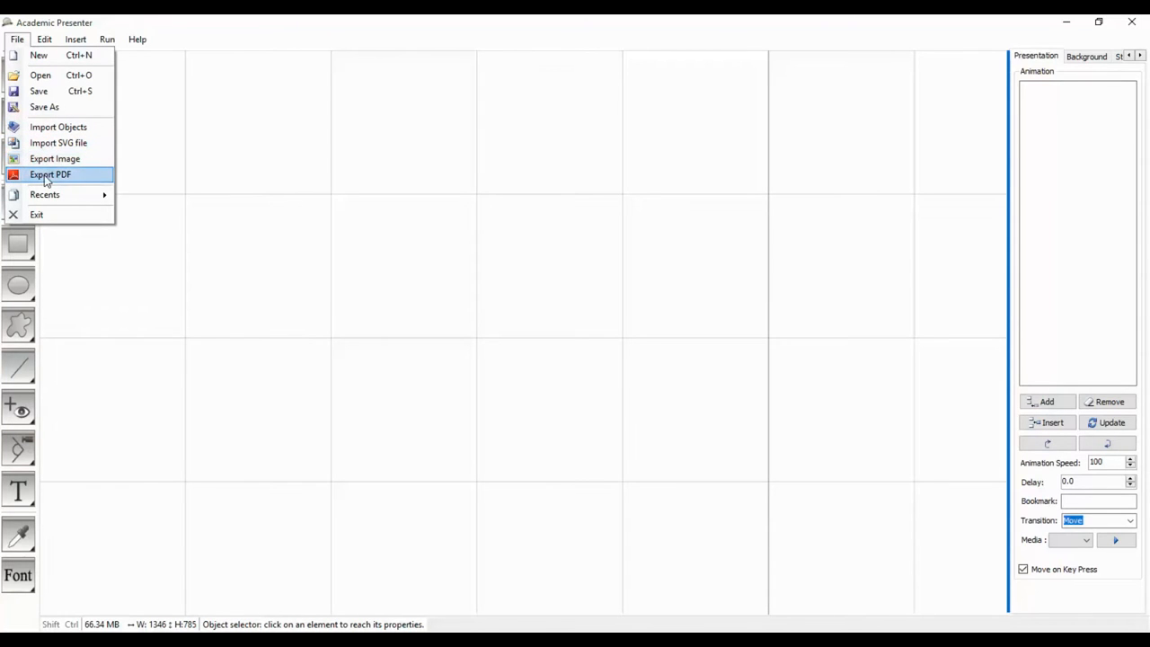
{"action": "left_click", "coordinate": [164, 189]}
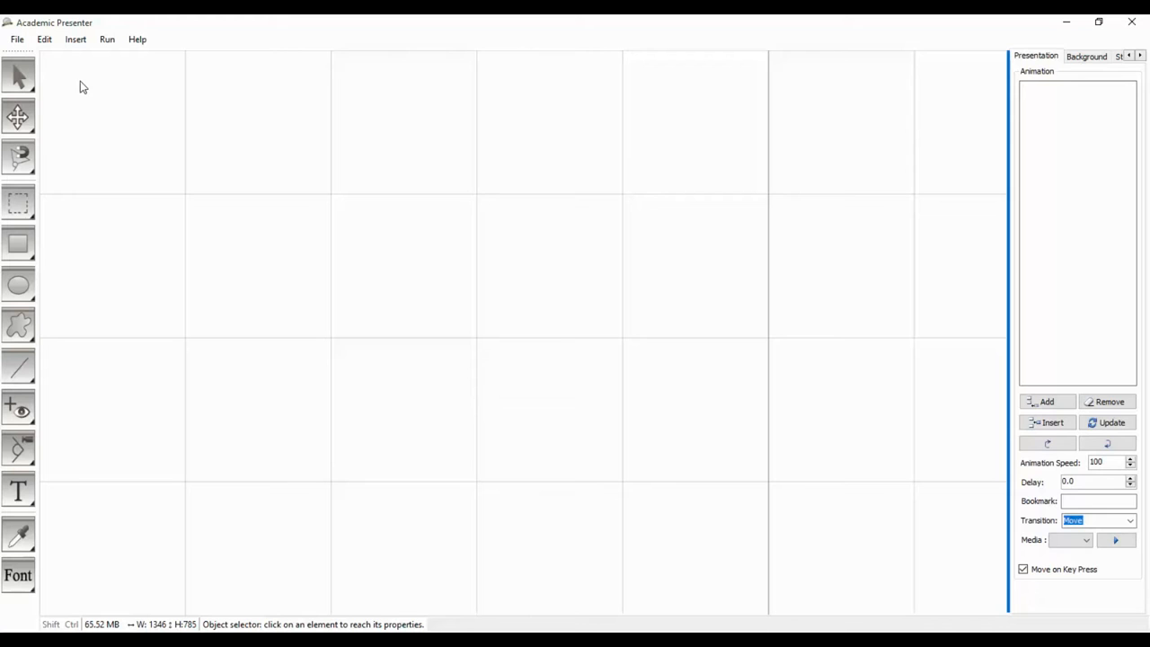
Bring up the Edit menu's list of editing commands
{"action": "left_click", "coordinate": [44, 39]}
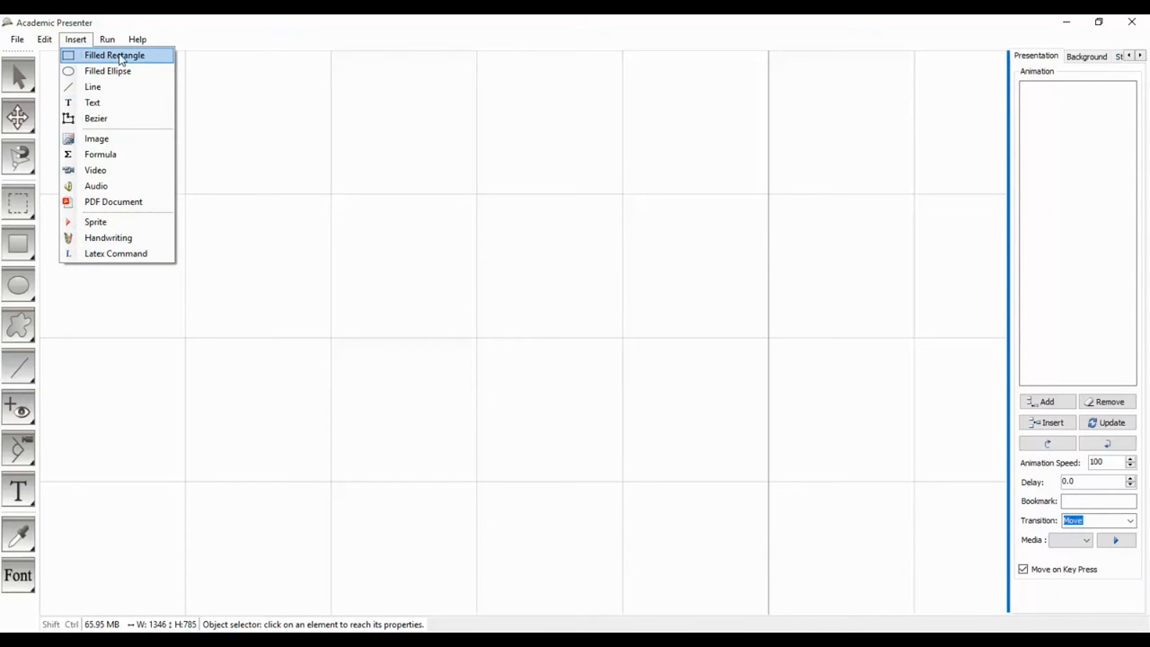
{"action": "mouse_move", "coordinate": [137, 40]}
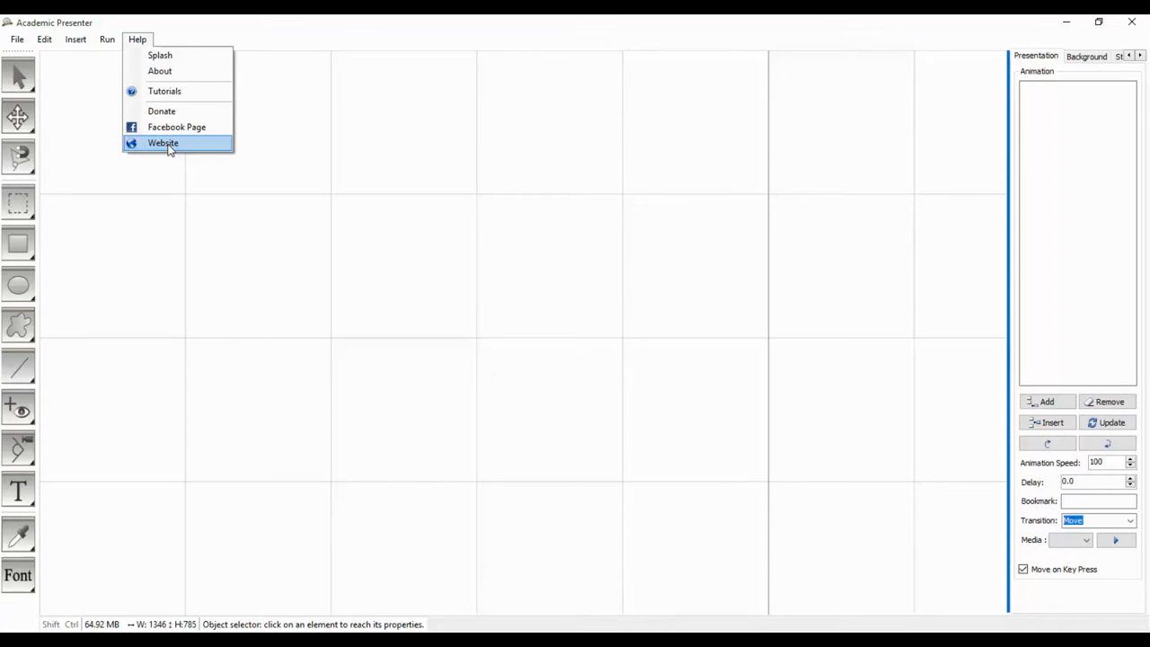
Show the version 2.3.0.0 splash screen, dismiss it, and return to the Object selector
{"action": "left_click", "coordinate": [156, 73]}
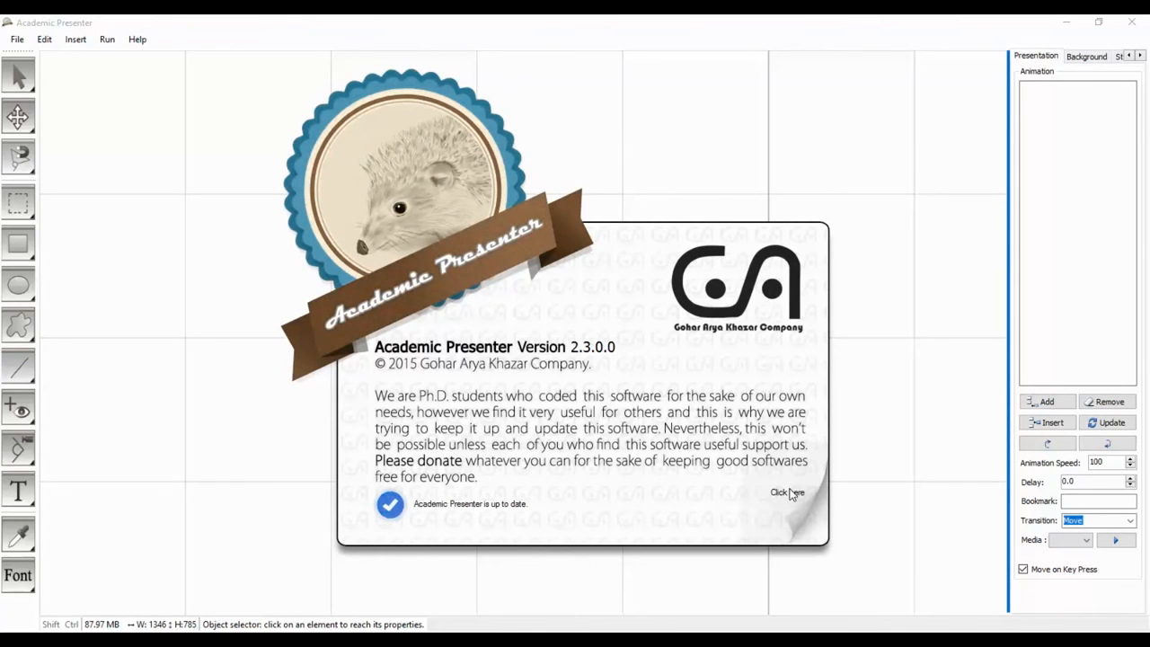
{"action": "left_click", "coordinate": [817, 440]}
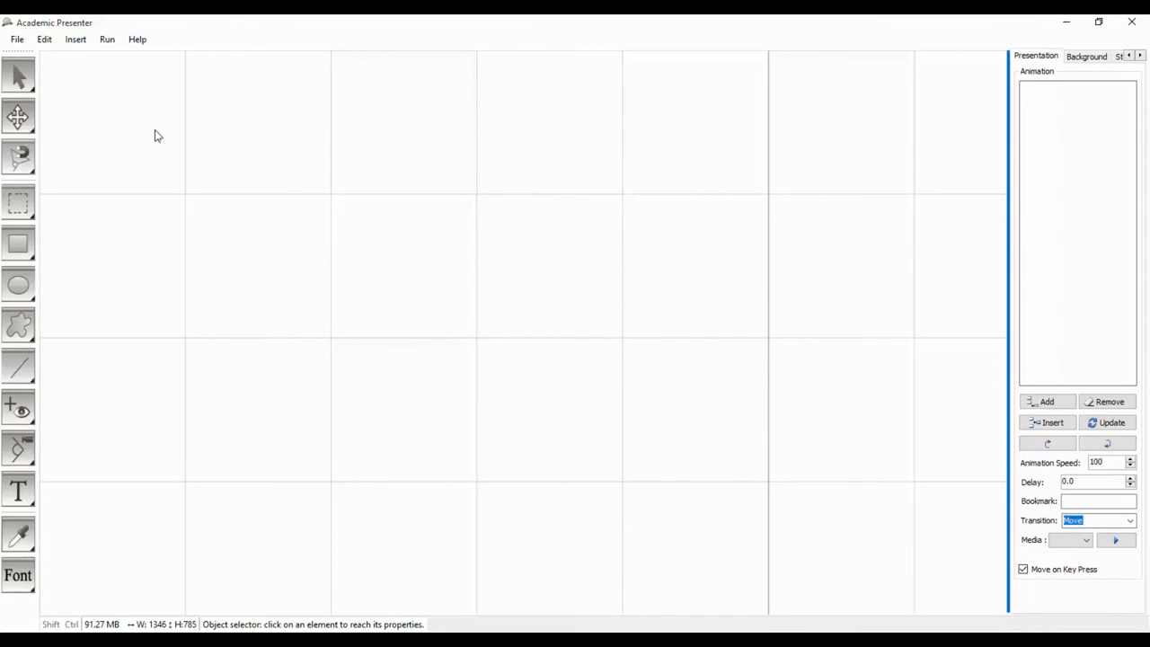
{"action": "left_click", "coordinate": [20, 79]}
Draw a filled blue rectangle in the upper-left canvas area and return to the Object selector
{"action": "left_click", "coordinate": [27, 249]}
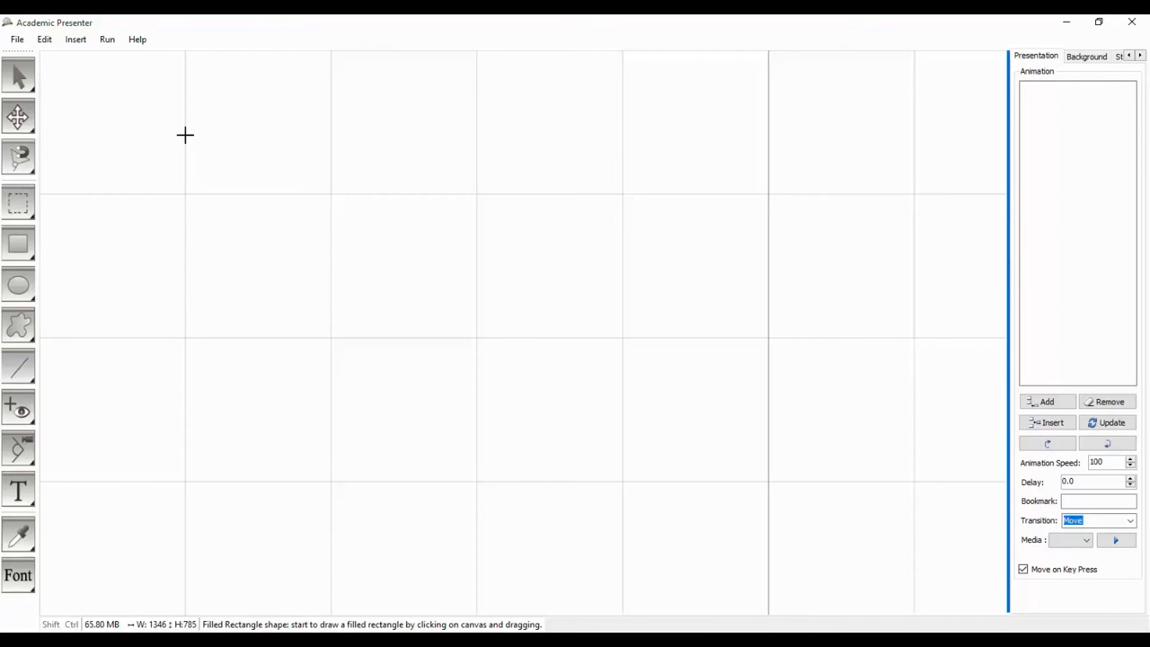
{"action": "left_click_drag", "start_coordinate": [185, 134], "coordinate": [370, 212]}
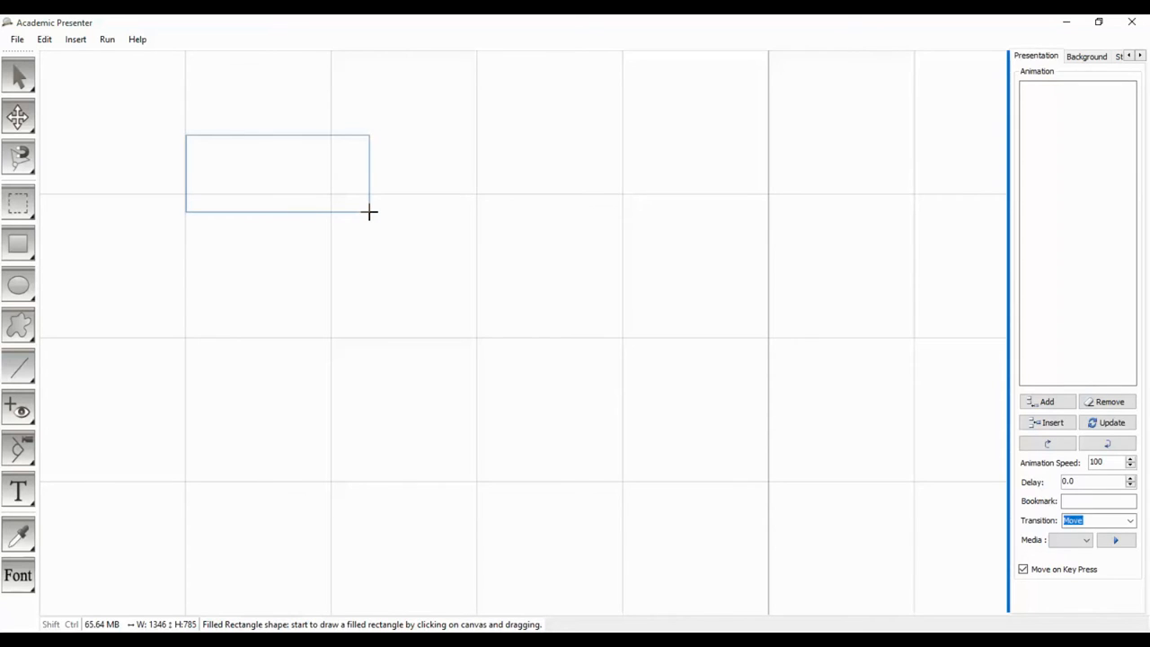
{"action": "left_click_drag", "start_coordinate": [370, 212], "coordinate": [370, 213]}
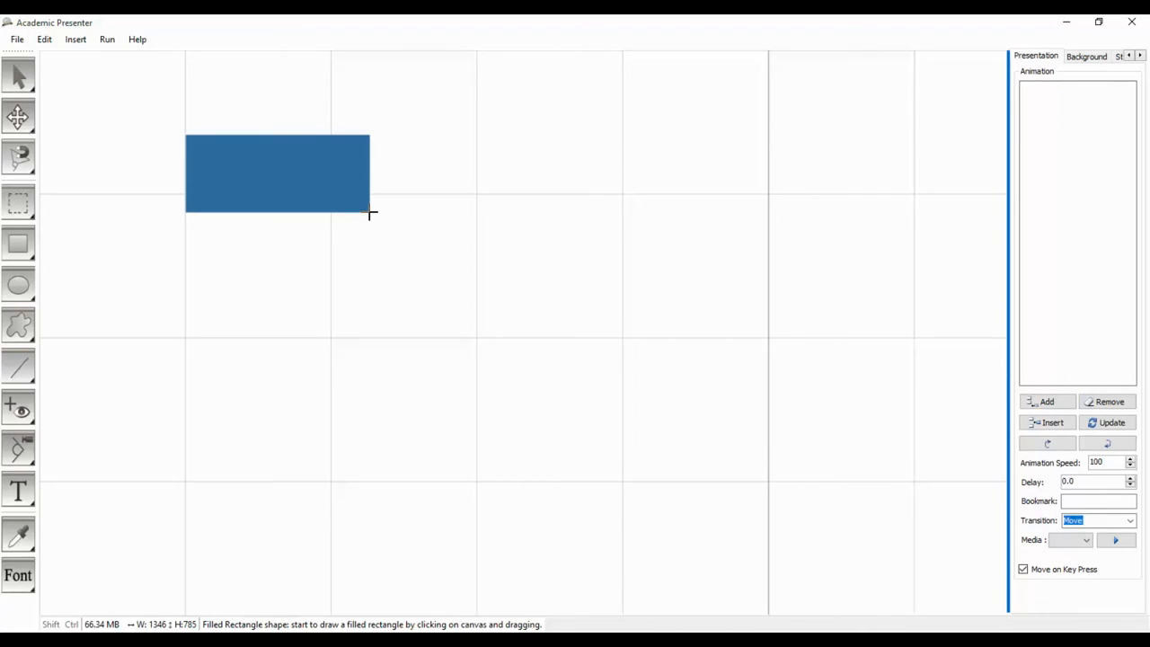
{"action": "left_click", "coordinate": [18, 76]}
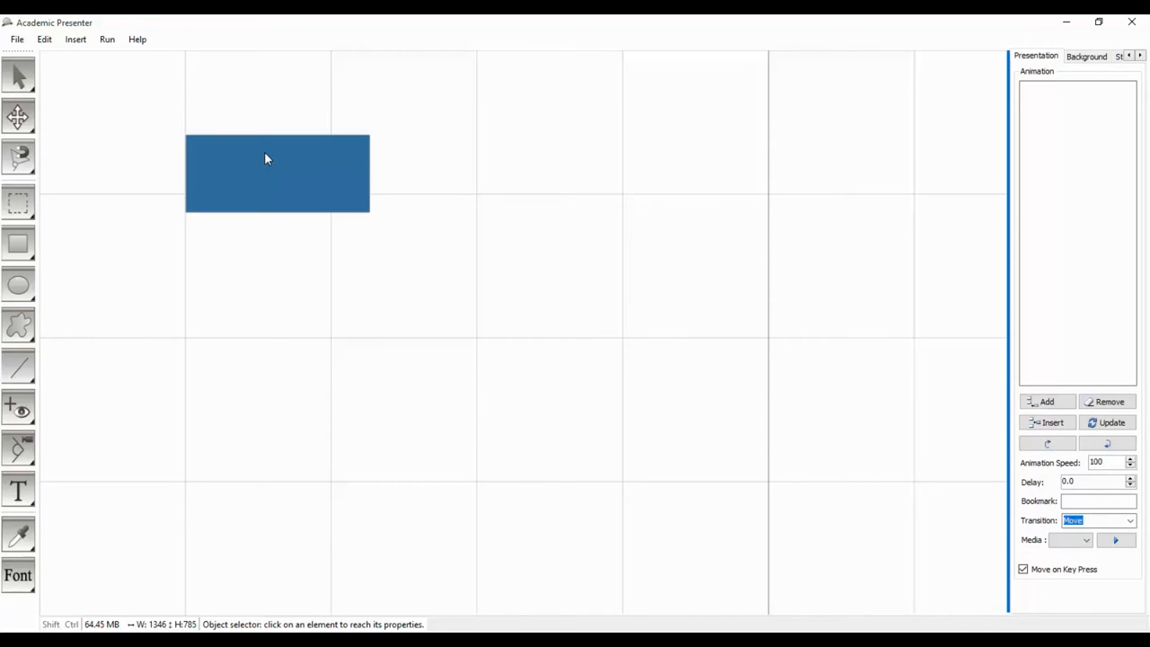
Inspect the blue rectangle's opacity in the Shapes panel, leave it solid, and deselect it
{"action": "left_click", "coordinate": [274, 142]}
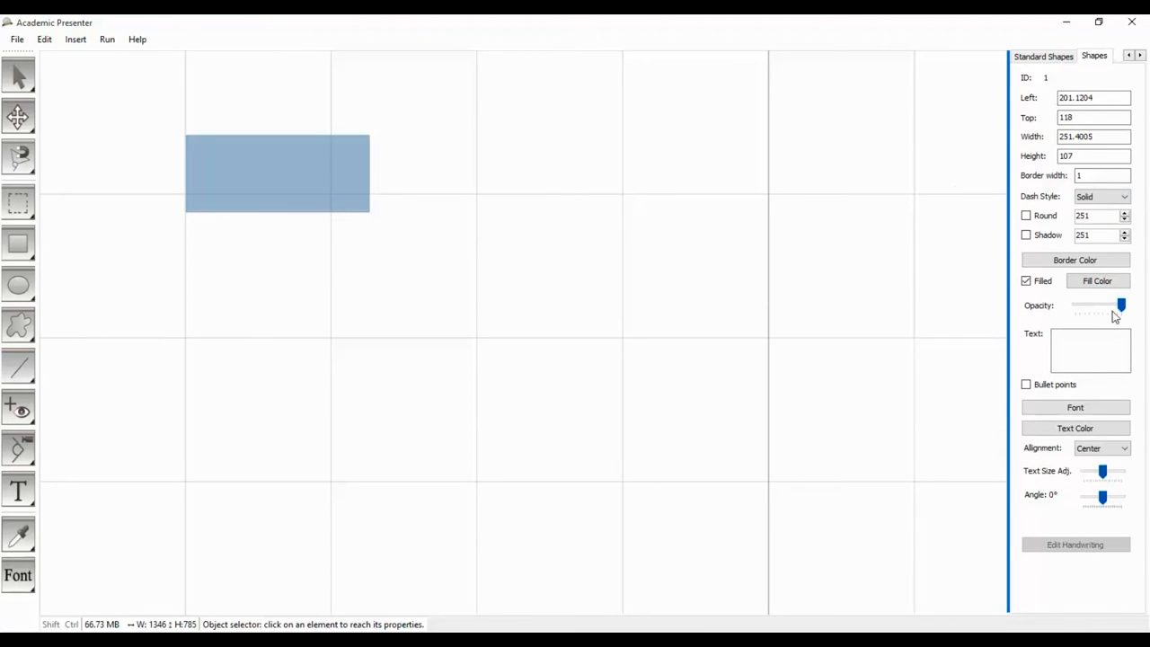
{"action": "mouse_move", "coordinate": [1121, 305]}
{"action": "left_mouse_down"}
{"action": "mouse_move", "coordinate": [1098, 307]}
{"action": "mouse_move", "coordinate": [1121, 305]}
{"action": "left_mouse_up"}
{"action": "left_click", "coordinate": [428, 166]}
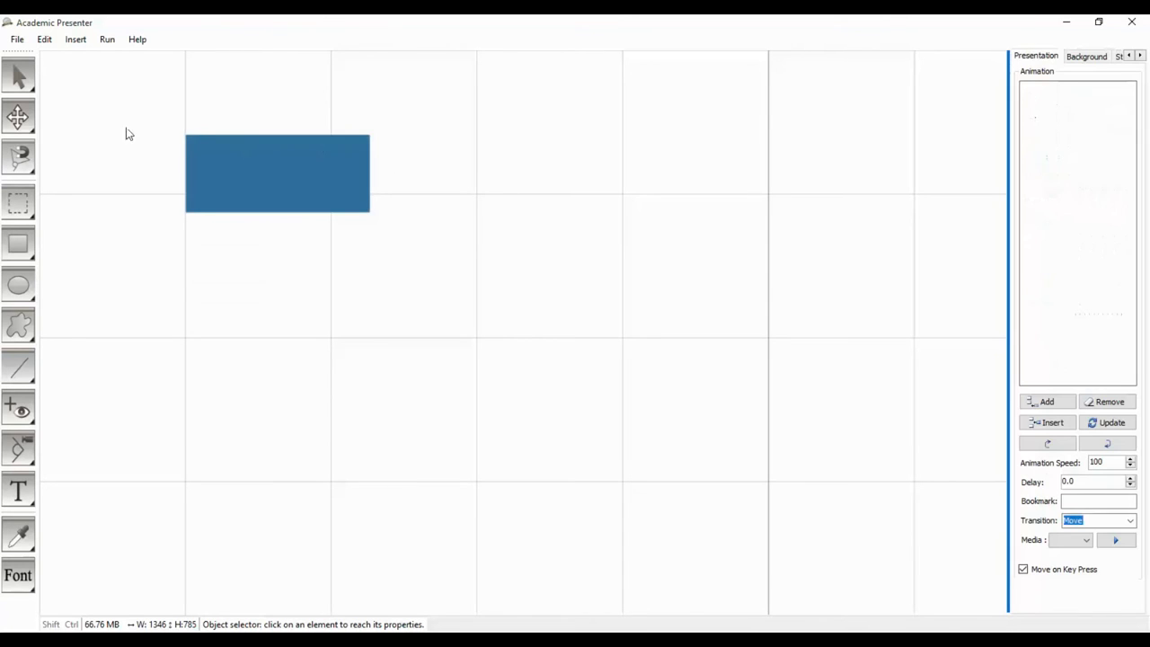
Move the blue rectangle toward mid-canvas, enlarge it, and tilt it to about 28 degrees
{"action": "left_click", "coordinate": [20, 118]}
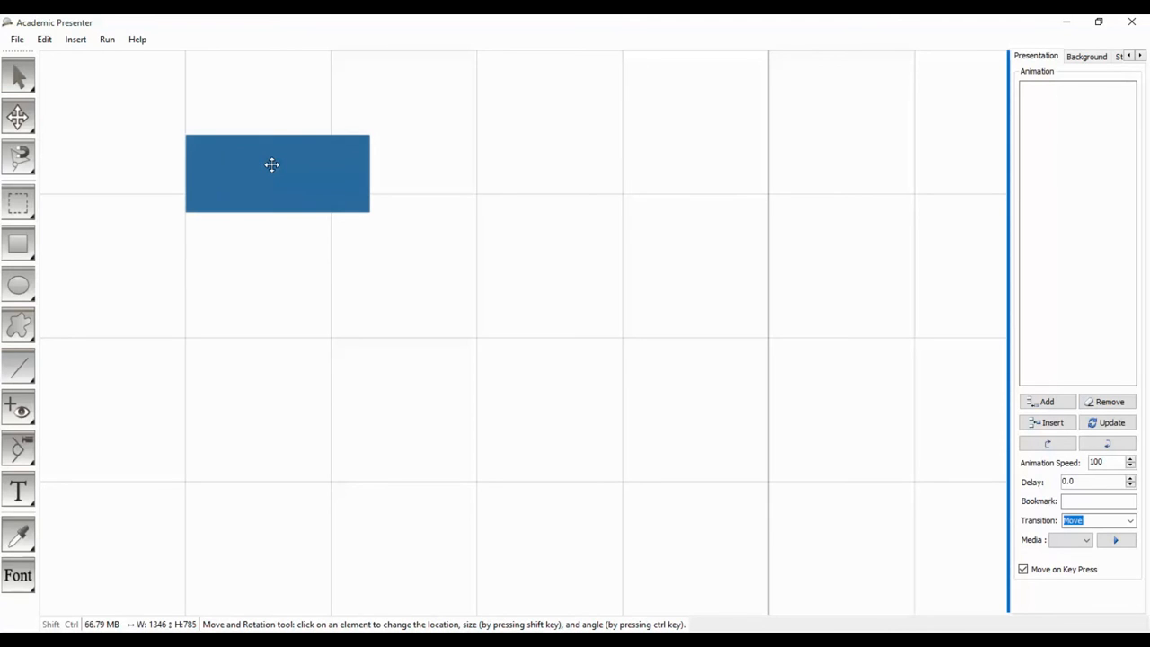
{"action": "left_click_drag", "start_coordinate": [271, 165], "coordinate": [589, 261]}
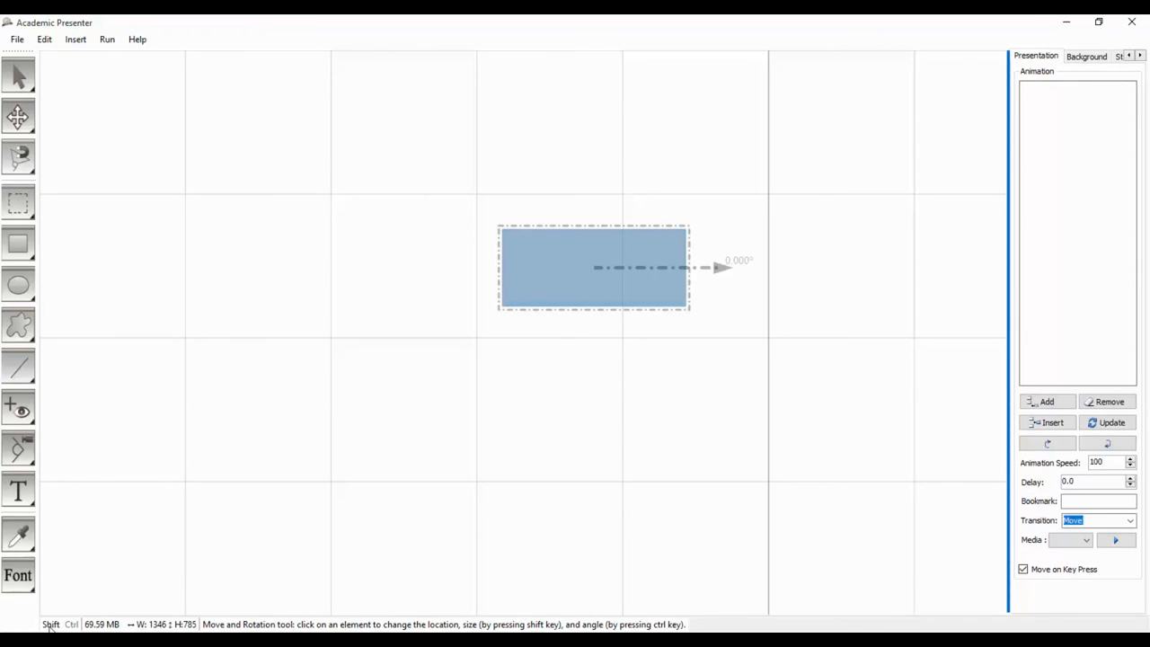
{"action": "mouse_move", "coordinate": [614, 274]}
{"action": "left_mouse_down"}
{"action": "mouse_move", "coordinate": [678, 274]}
{"action": "mouse_move", "coordinate": [683, 330]}
{"action": "mouse_move", "coordinate": [605, 312]}
{"action": "mouse_move", "coordinate": [647, 316]}
{"action": "mouse_move", "coordinate": [615, 333]}
{"action": "left_mouse_up"}
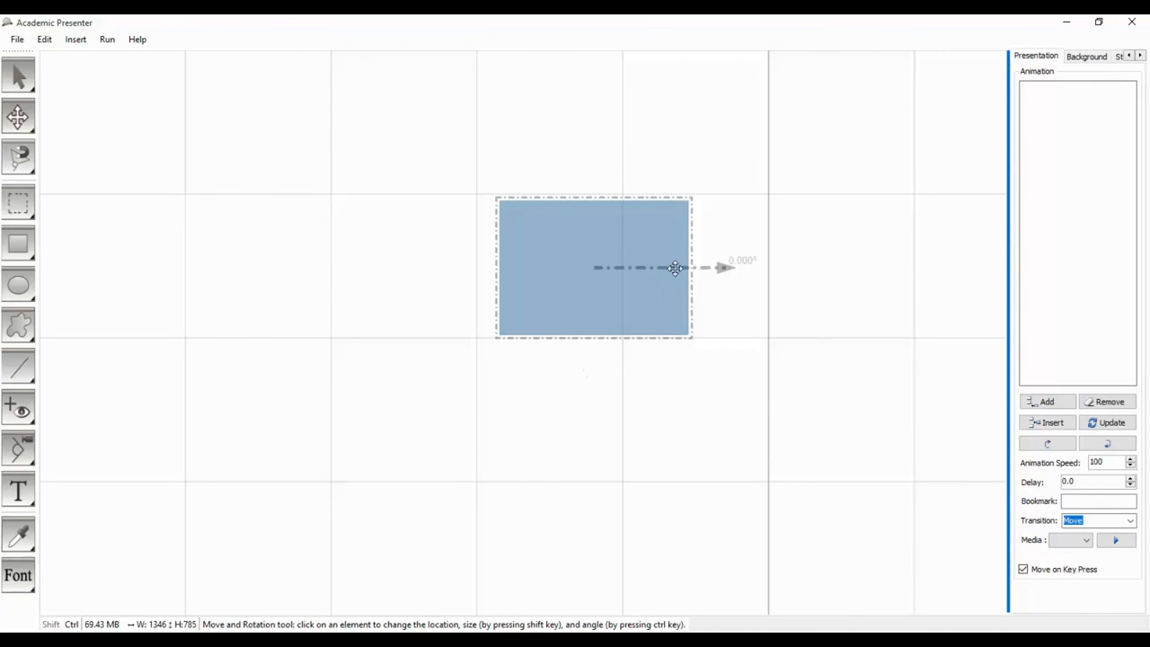
{"action": "mouse_move", "coordinate": [676, 268]}
{"action": "left_mouse_down"}
{"action": "mouse_move", "coordinate": [667, 246]}
{"action": "mouse_move", "coordinate": [633, 309]}
{"action": "mouse_move", "coordinate": [604, 205]}
{"action": "mouse_move", "coordinate": [641, 243]}
{"action": "left_mouse_up"}
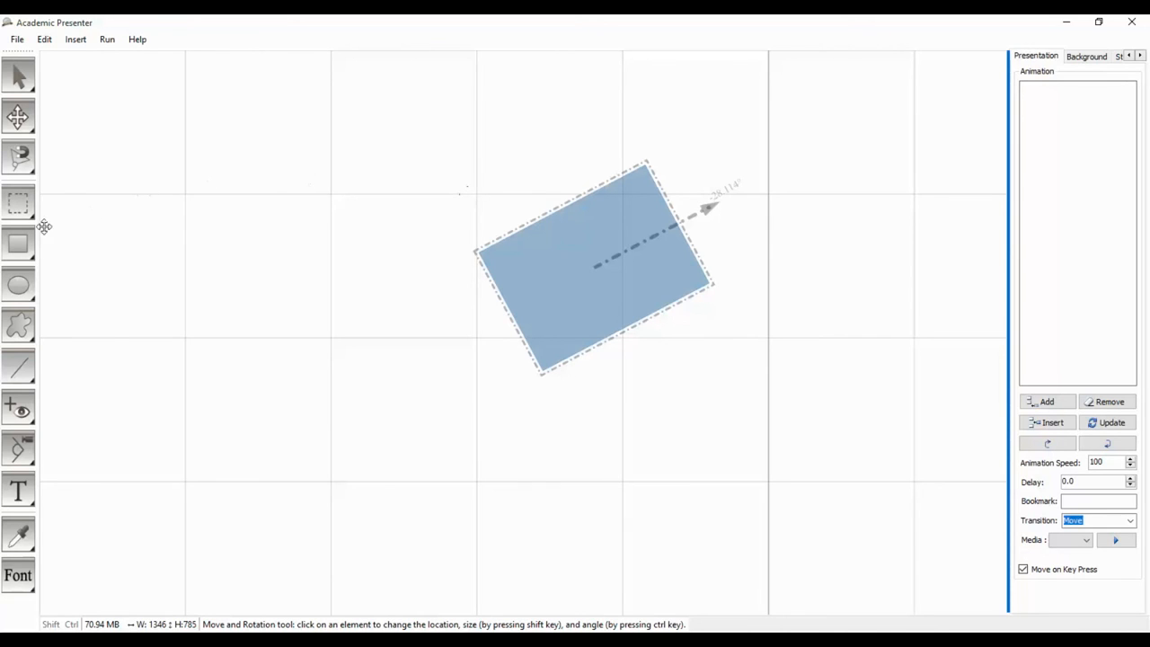
Draw a small filled square left of the rectangle with a filled ellipse below it
{"action": "left_click", "coordinate": [18, 245]}
{"action": "left_click_drag", "start_coordinate": [276, 177], "coordinate": [352, 233]}
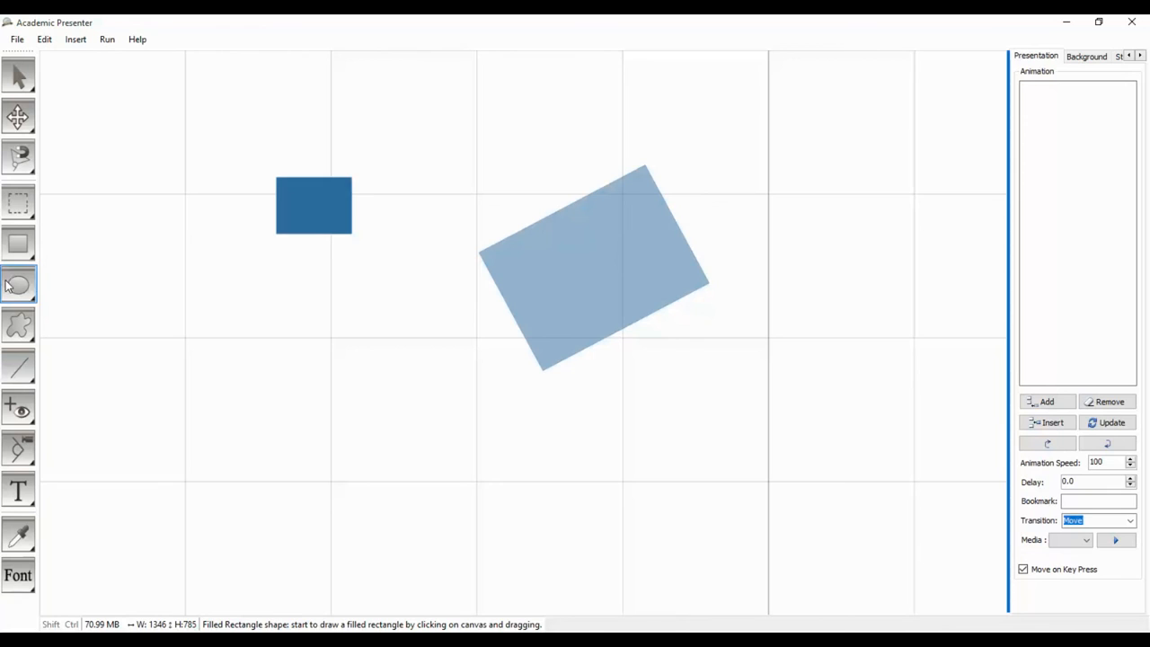
{"action": "left_click_drag", "start_coordinate": [260, 265], "coordinate": [383, 371]}
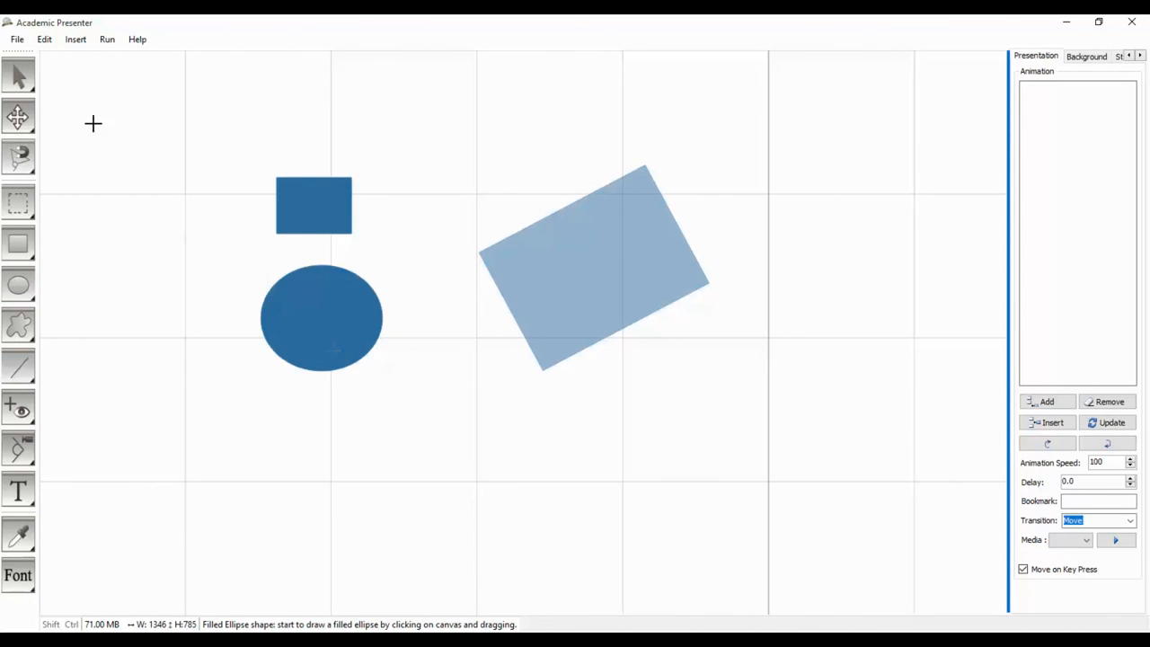
Inspect the properties of the square, the ellipse and the rotated rectangle in turn
{"action": "left_click", "coordinate": [19, 77]}
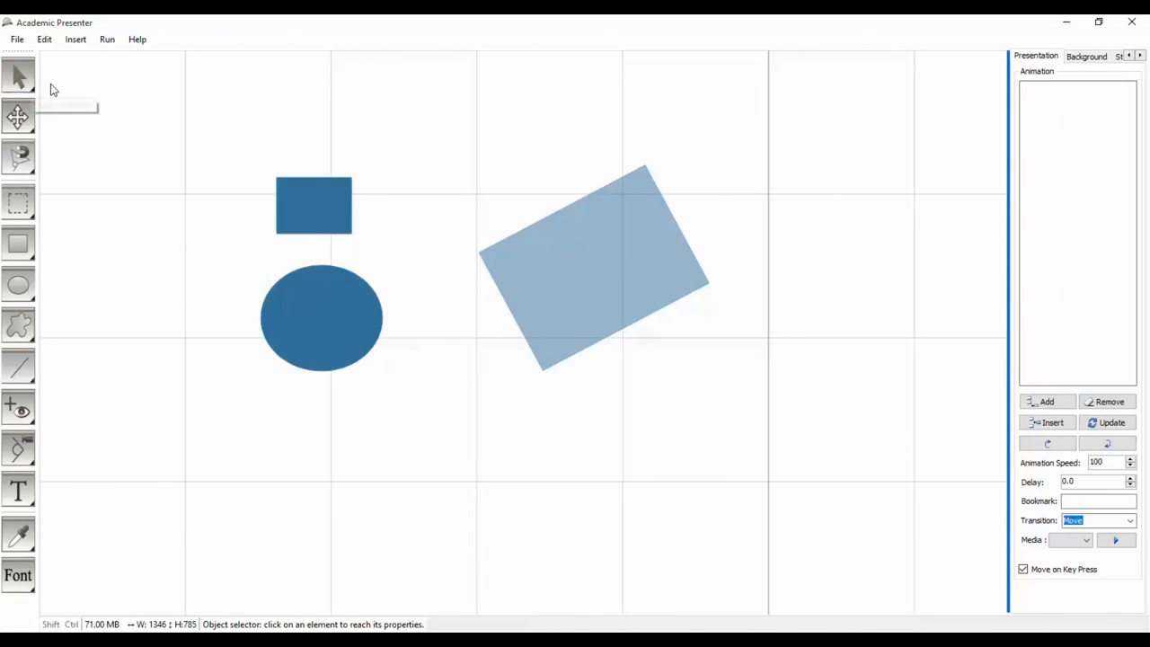
{"action": "left_click", "coordinate": [288, 192]}
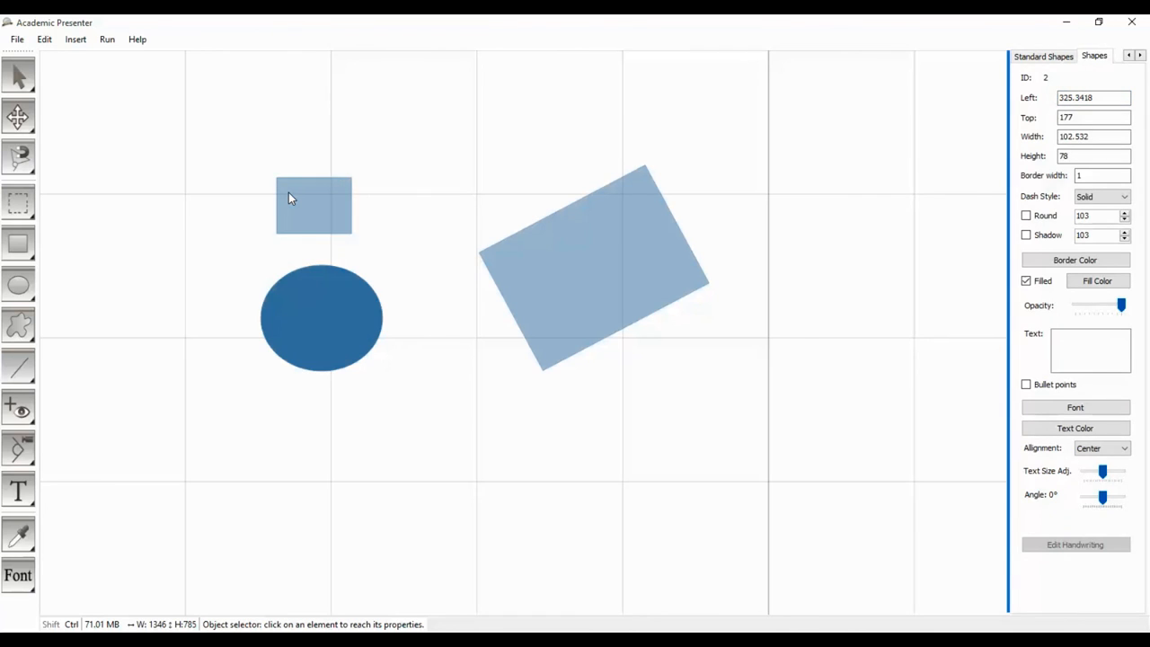
{"action": "left_click", "coordinate": [310, 270]}
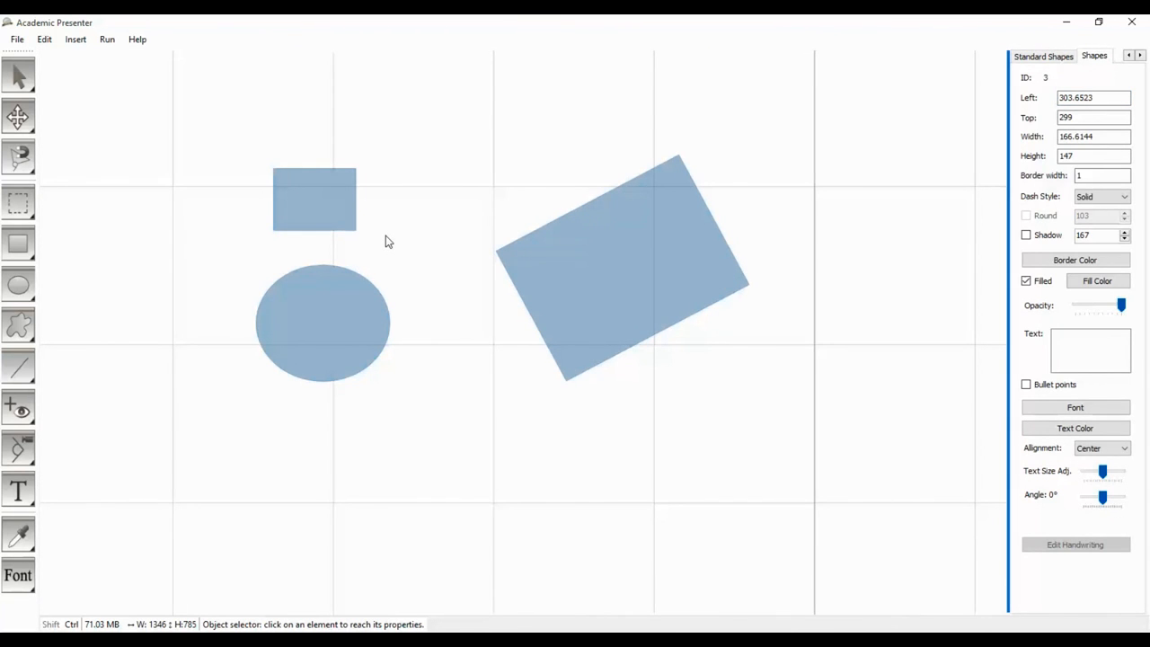
{"action": "left_click", "coordinate": [555, 254]}
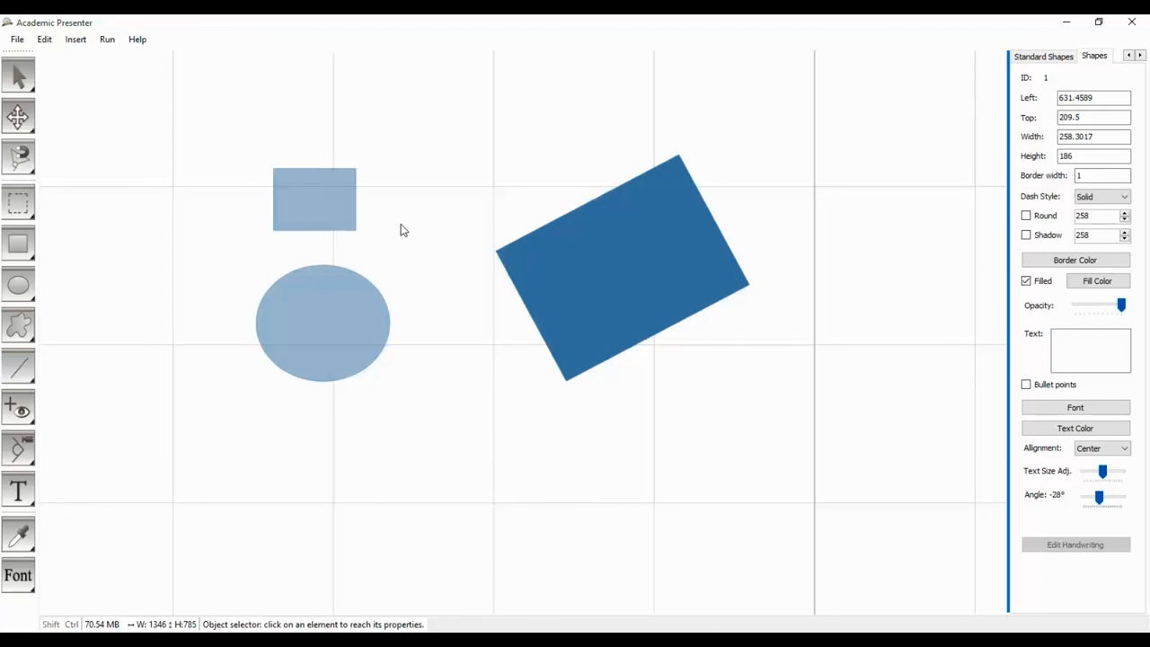
{"action": "left_click", "coordinate": [20, 209]}
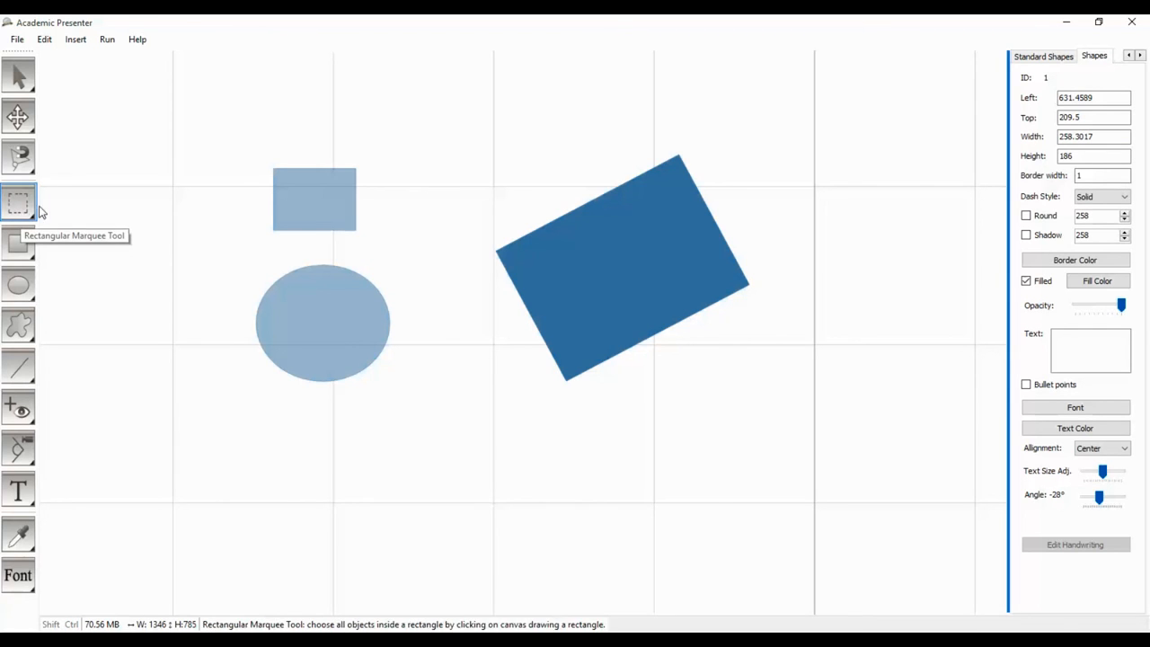
{"action": "mouse_move", "coordinate": [183, 119]}
{"action": "left_mouse_down"}
{"action": "mouse_move", "coordinate": [405, 316]}
{"action": "mouse_move", "coordinate": [759, 424]}
{"action": "left_mouse_up"}
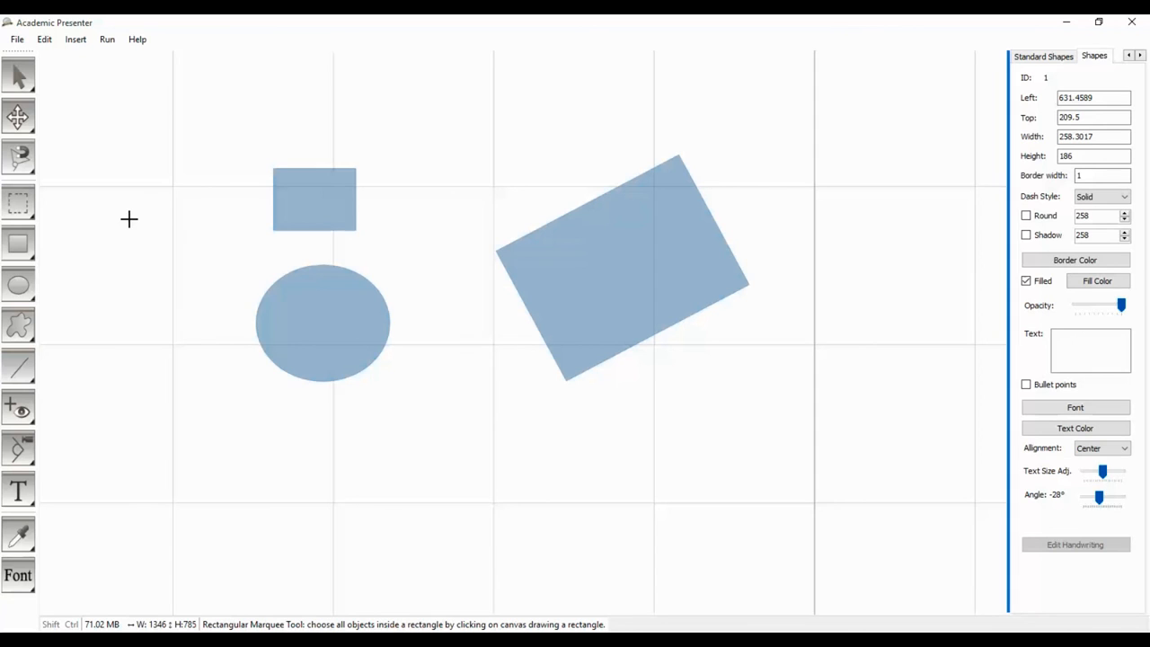
{"action": "key", "text": "Escape"}
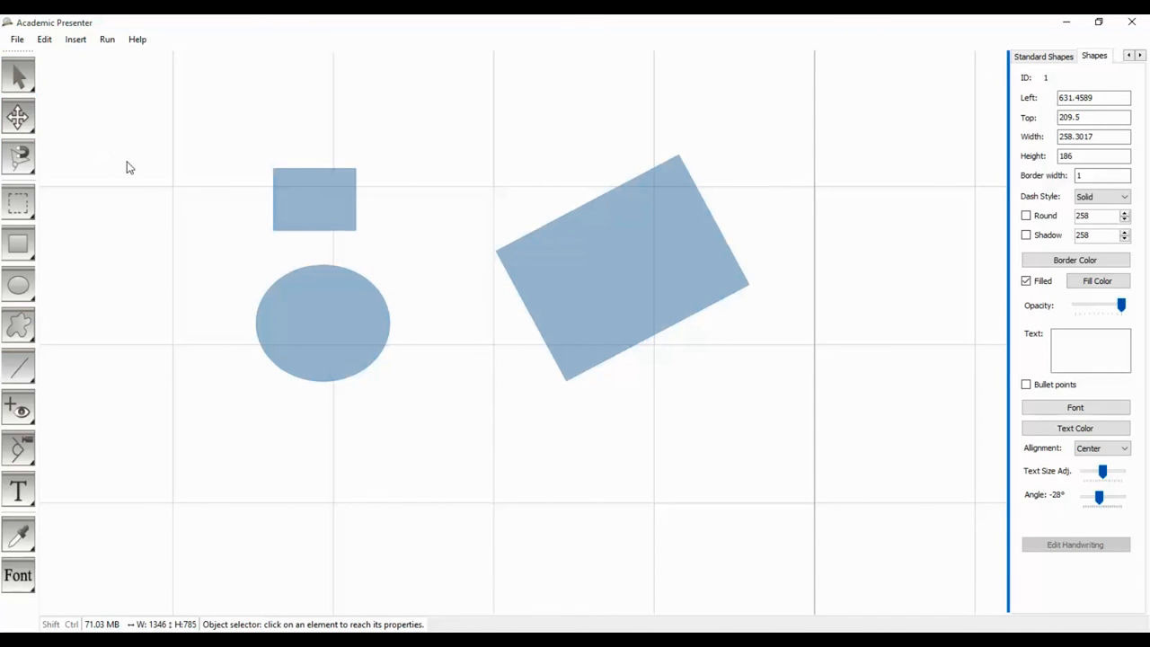
{"action": "left_click", "coordinate": [128, 167]}
Draw a filled Bezier triangle with three corners left of the ellipse
{"action": "left_click", "coordinate": [20, 327]}
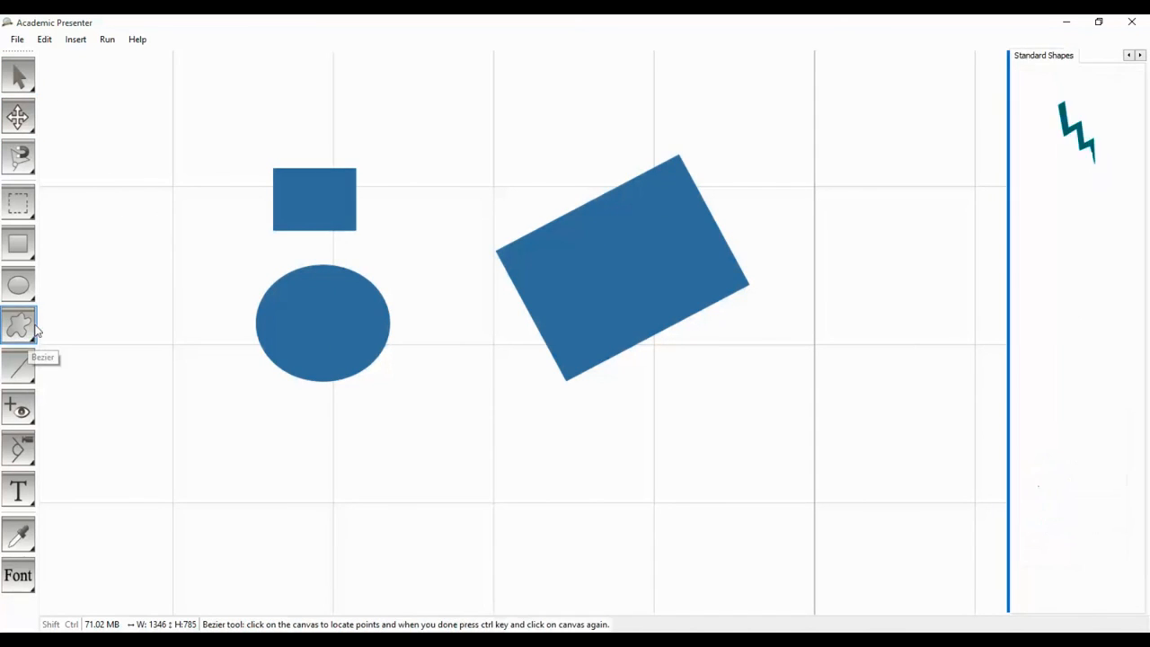
{"action": "left_click", "coordinate": [144, 364]}
{"action": "left_click", "coordinate": [173, 220]}
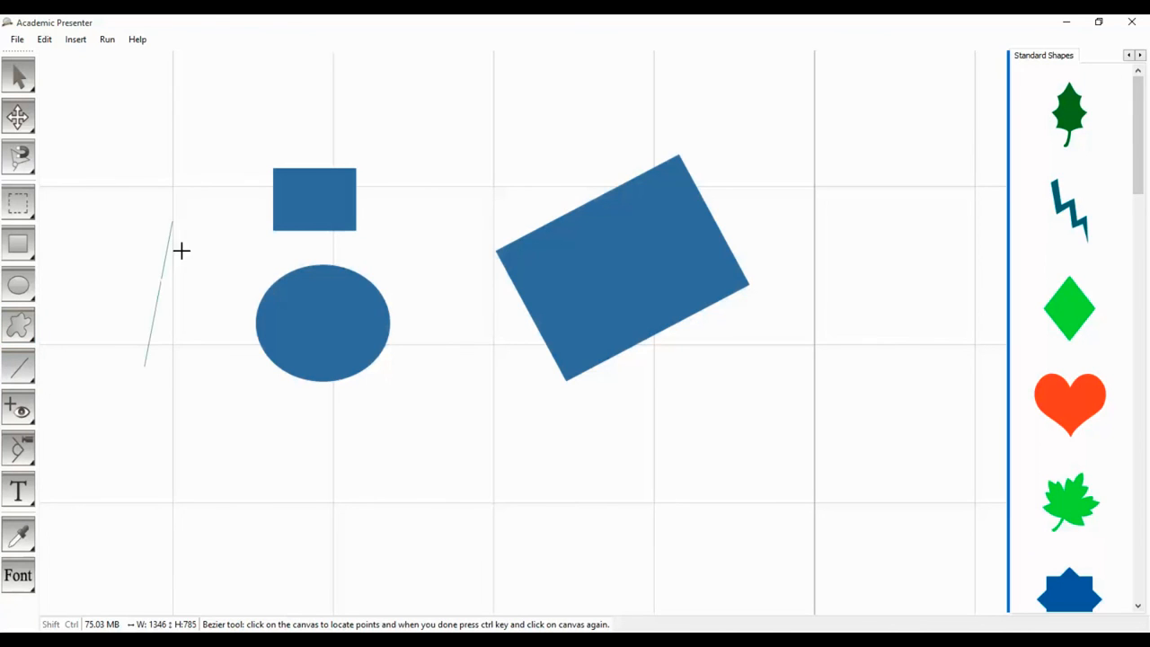
{"action": "left_click", "coordinate": [224, 375]}
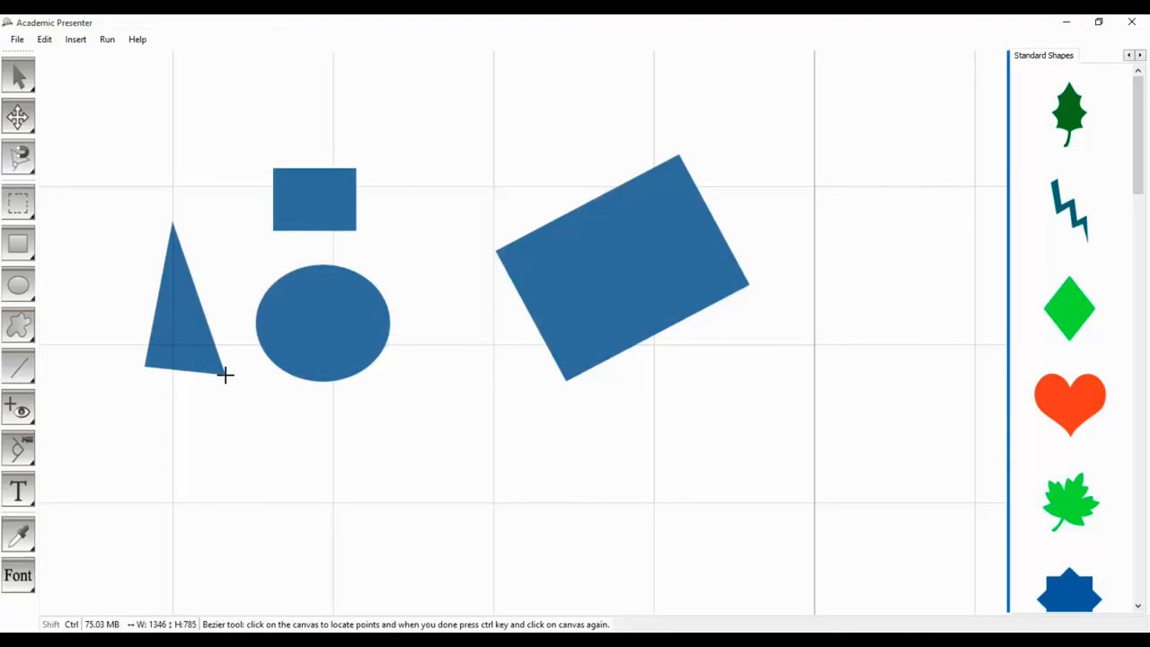
{"action": "left_click", "coordinate": [225, 375], "text": "ctrl"}
Select the triangle and reveal its anchor points with the Anchor Selector
{"action": "left_click", "coordinate": [183, 358]}
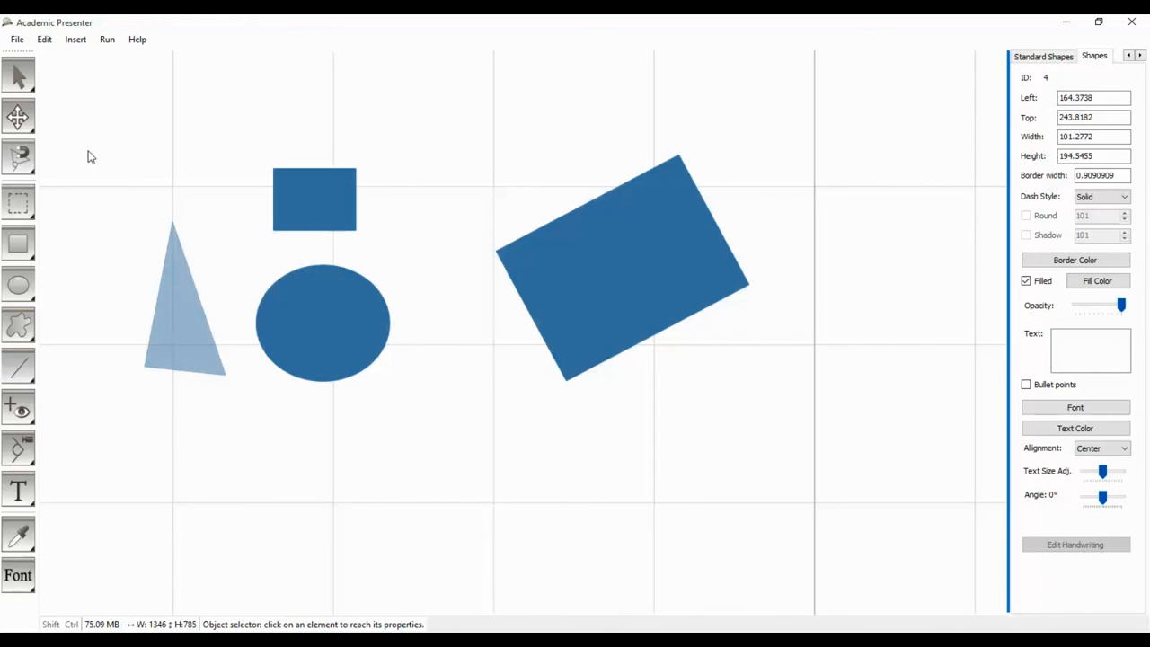
{"action": "left_click", "coordinate": [22, 162]}
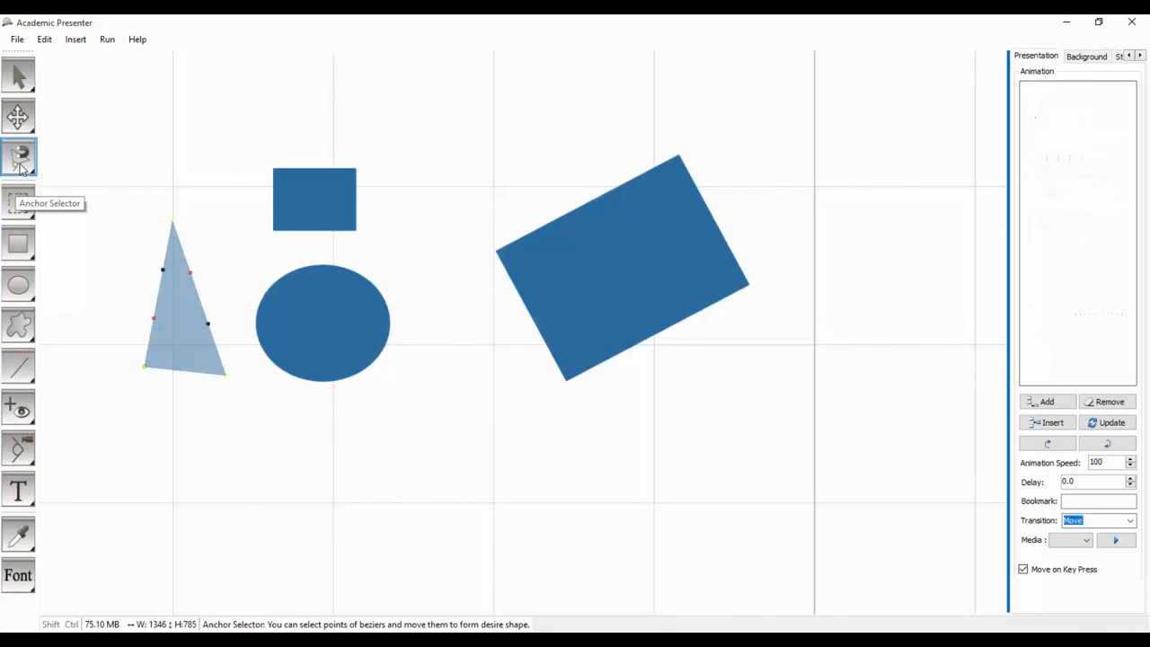